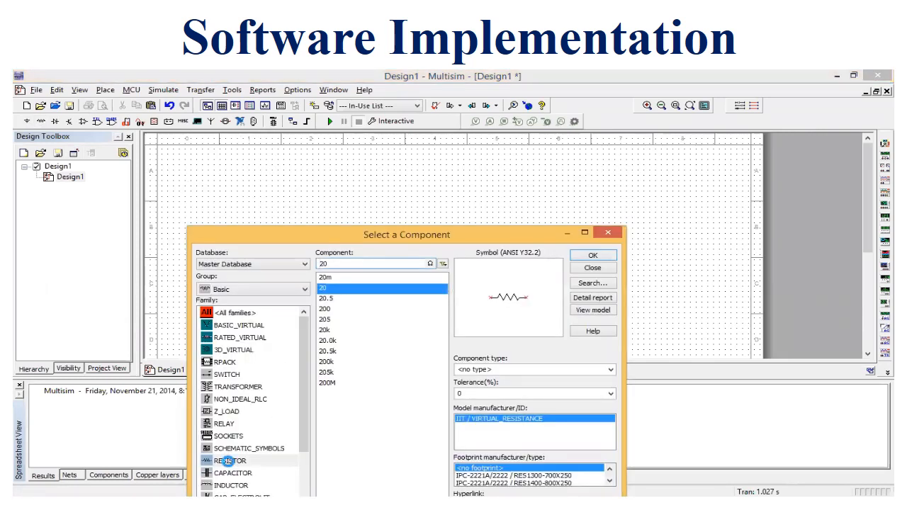
# Place a 5 Ω resistor from the Basic group's RESISTOR family in the upper middle of the schematic.
pyautogui.click(229, 460)
pyautogui.click(350, 262)
pyautogui.press('BackSpace')
pyautogui.press('BackSpace')
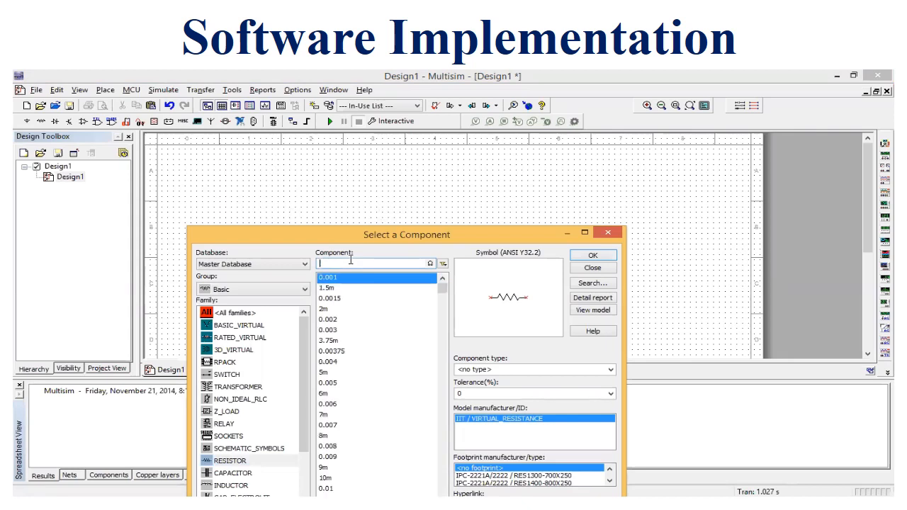
pyautogui.write('5')
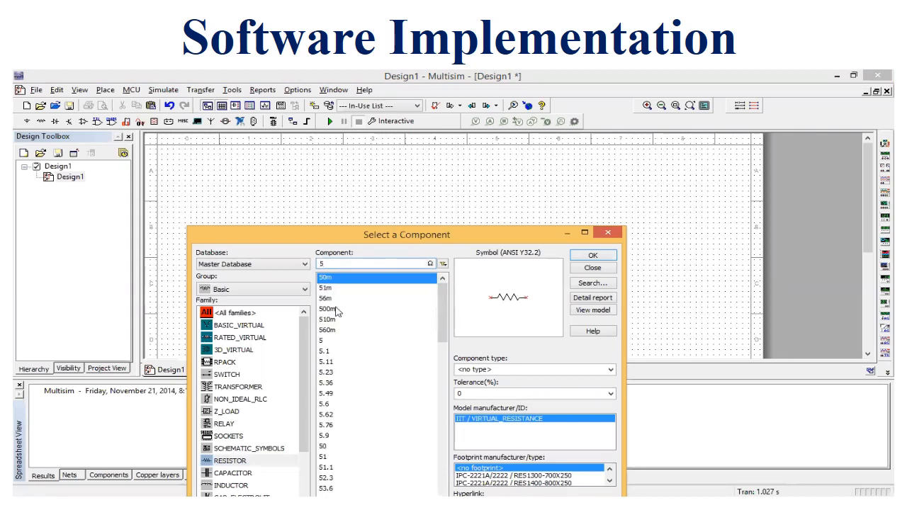
pyautogui.click(336, 342)
pyautogui.click(589, 255)
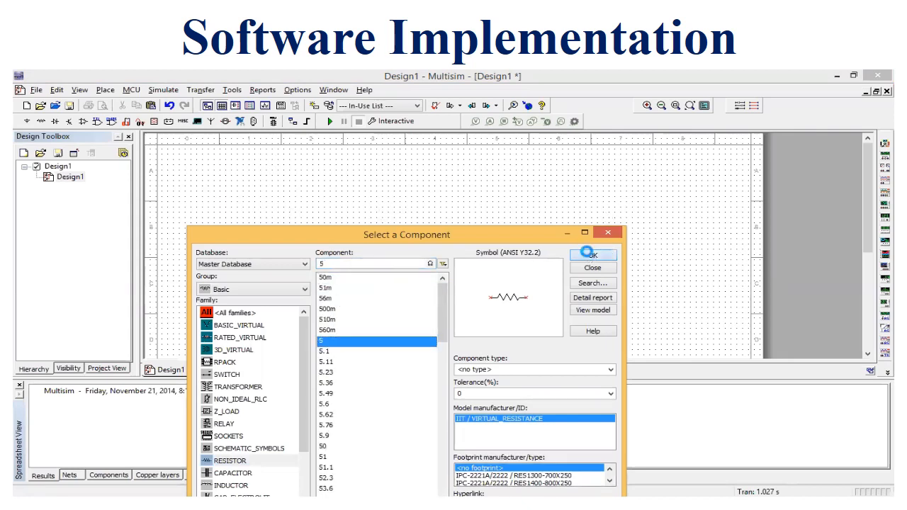
pyautogui.click(454, 203)
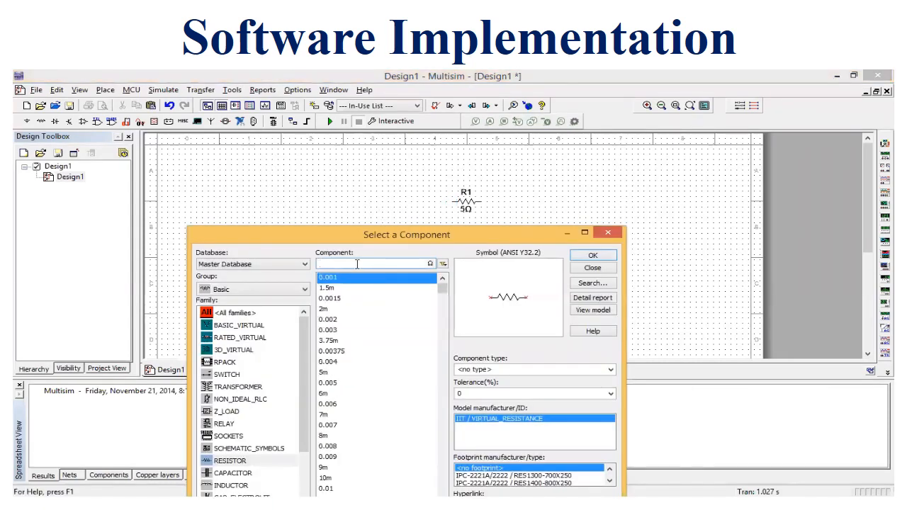
# Place a 10 Ω resistor to the right of and slightly below the 5 Ω resistor R1.
pyautogui.write('10')
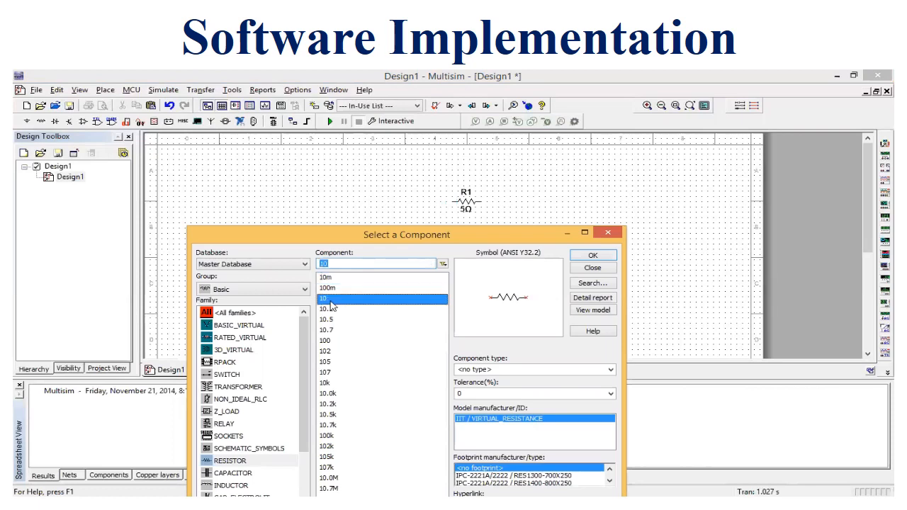
pyautogui.click(578, 253)
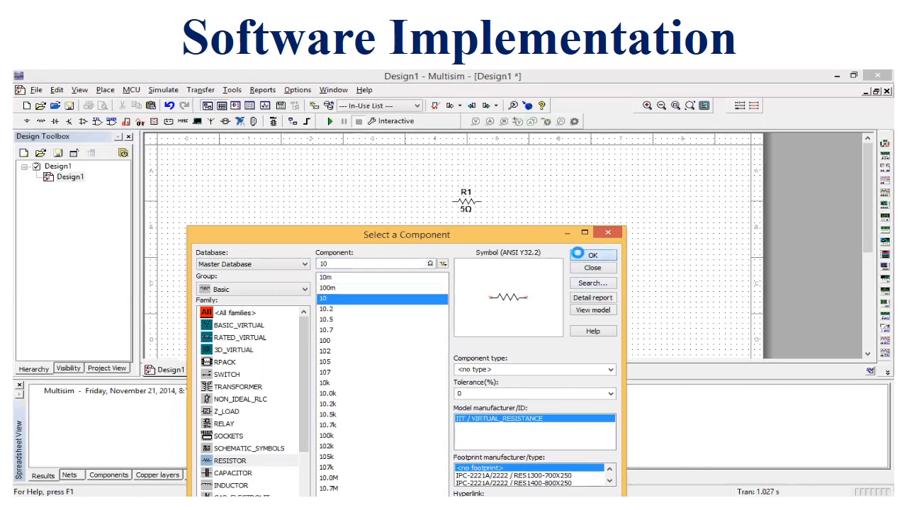
pyautogui.click(542, 225)
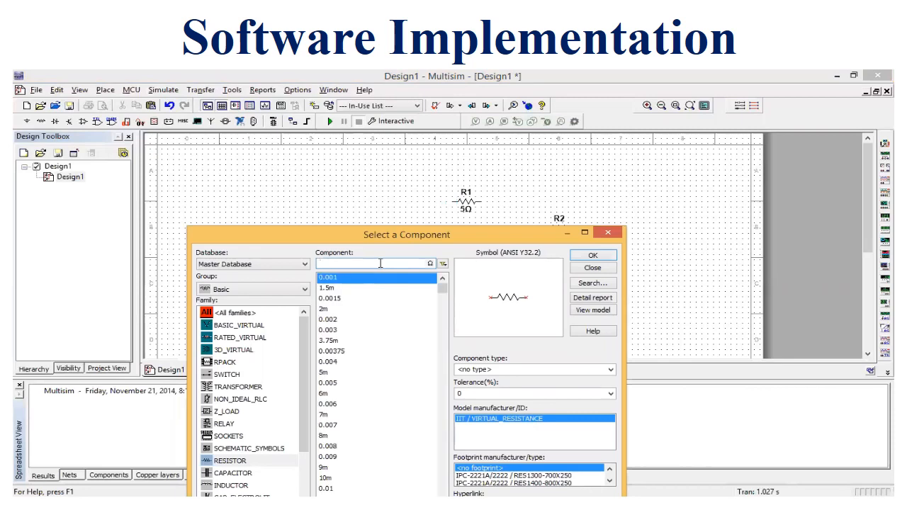
# Place a 30 Ω resistor to the lower right of R2.
pyautogui.write('30')
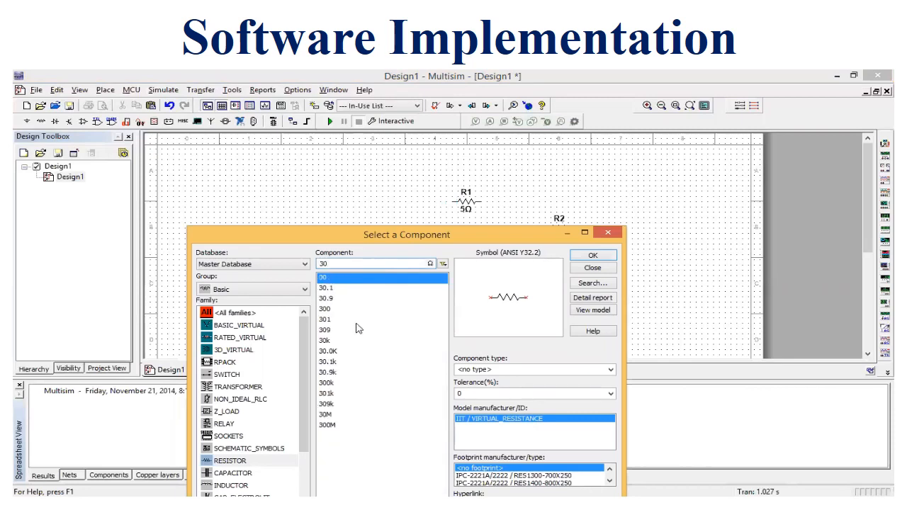
pyautogui.click(593, 255)
pyautogui.click(589, 259)
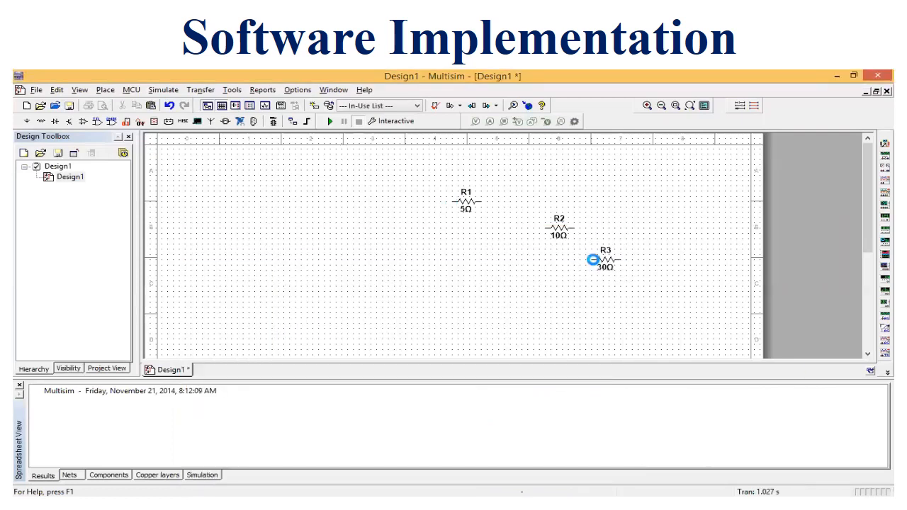
# Place another 10 Ω resistor directly below R2, to the lower left of the 30 Ω resistor.
pyautogui.press('BackSpace')
pyautogui.press('BackSpace')
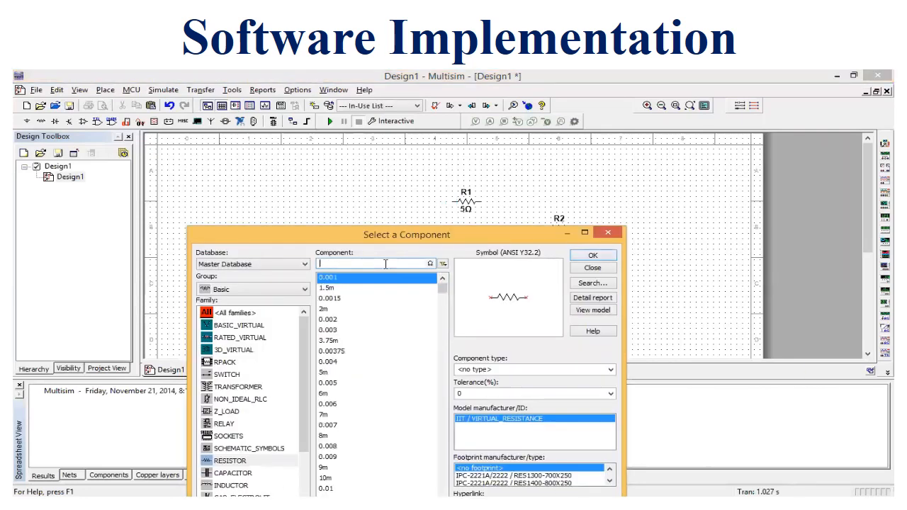
pyautogui.write('10')
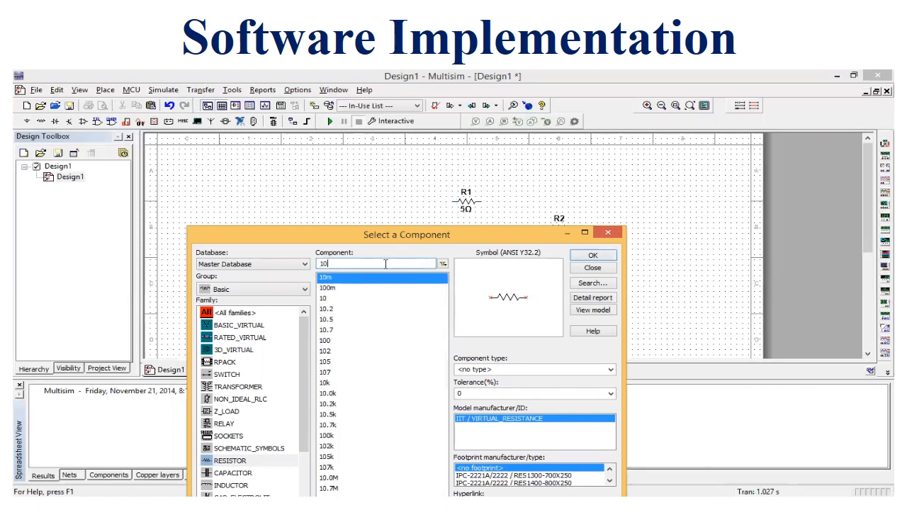
pyautogui.click(358, 299)
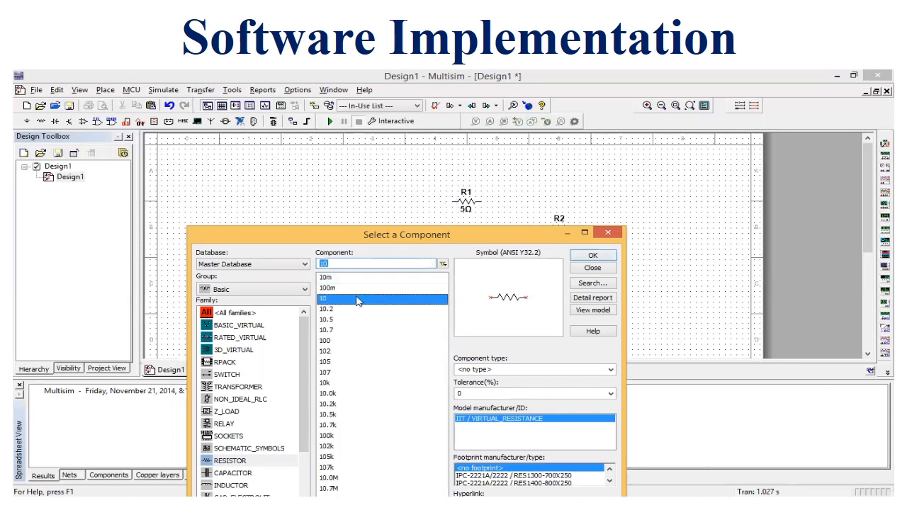
pyautogui.click(583, 253)
pyautogui.click(542, 293)
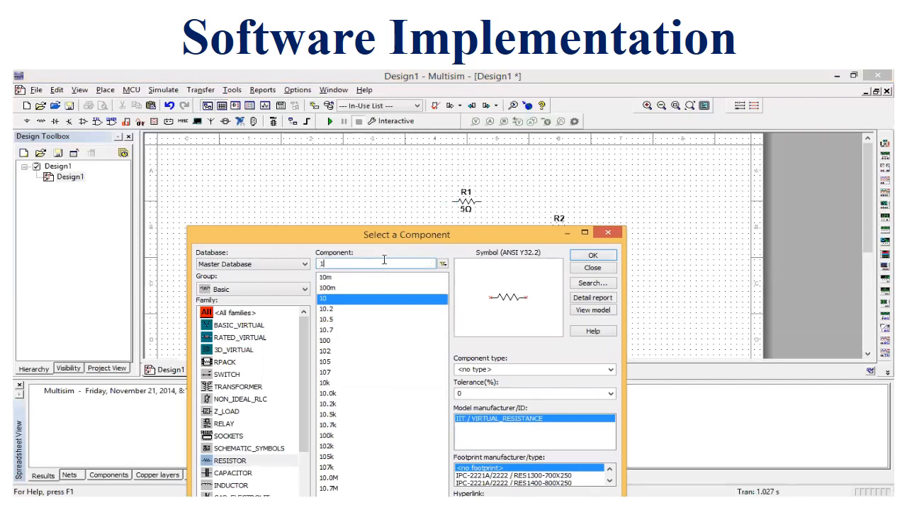
# Place a 20 Ω resistor near the upper right of the schematic sheet.
pyautogui.write('20')
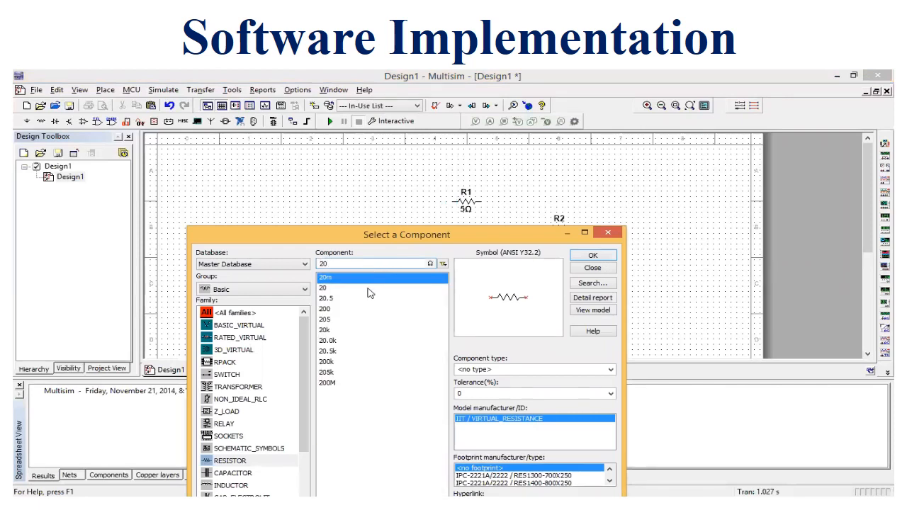
pyautogui.click(369, 289)
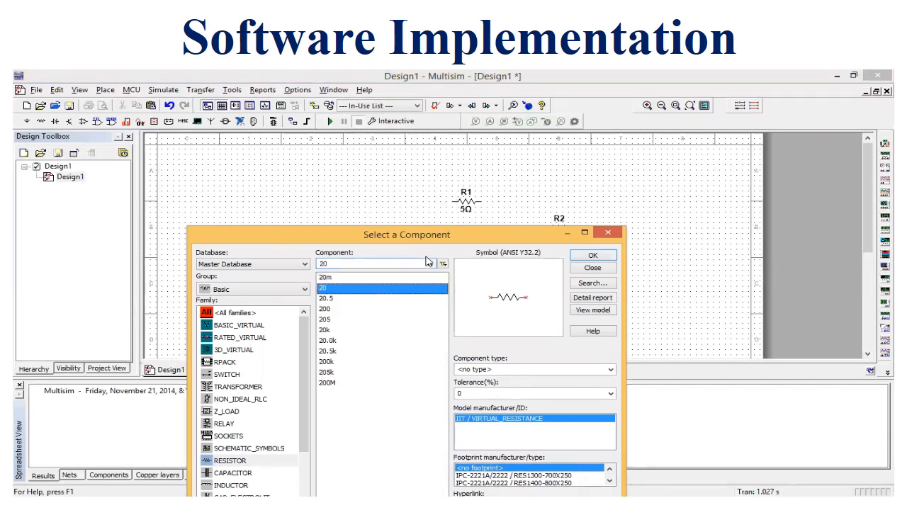
pyautogui.click(580, 254)
pyautogui.click(649, 208)
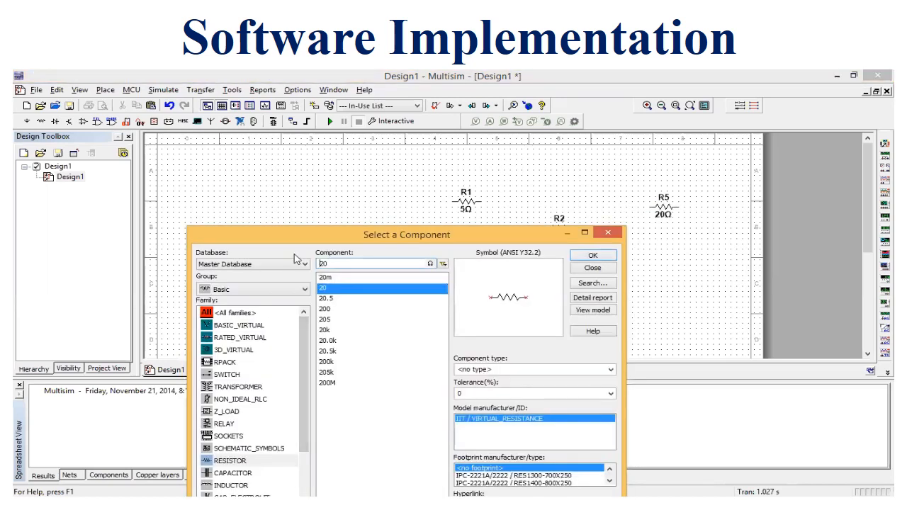
# Place a DC_POWER source from the Sources group to the left of R1.
pyautogui.click(275, 289)
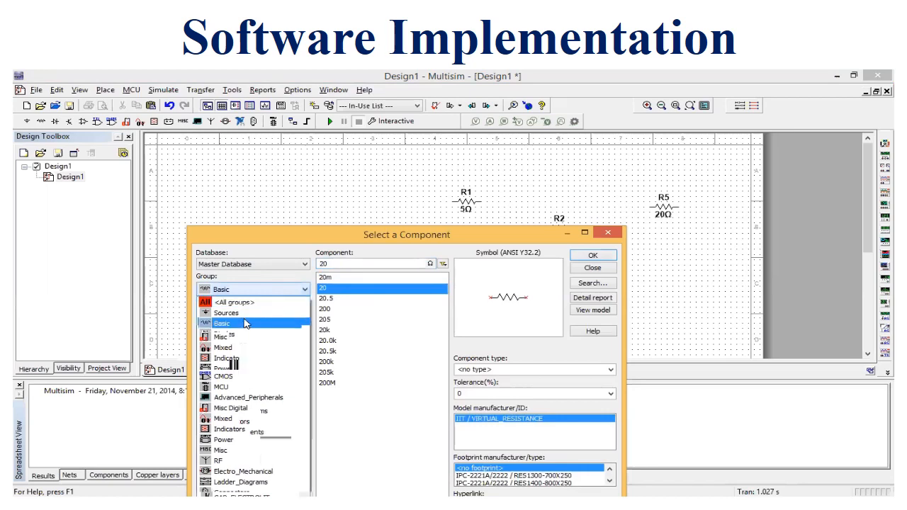
pyautogui.click(243, 314)
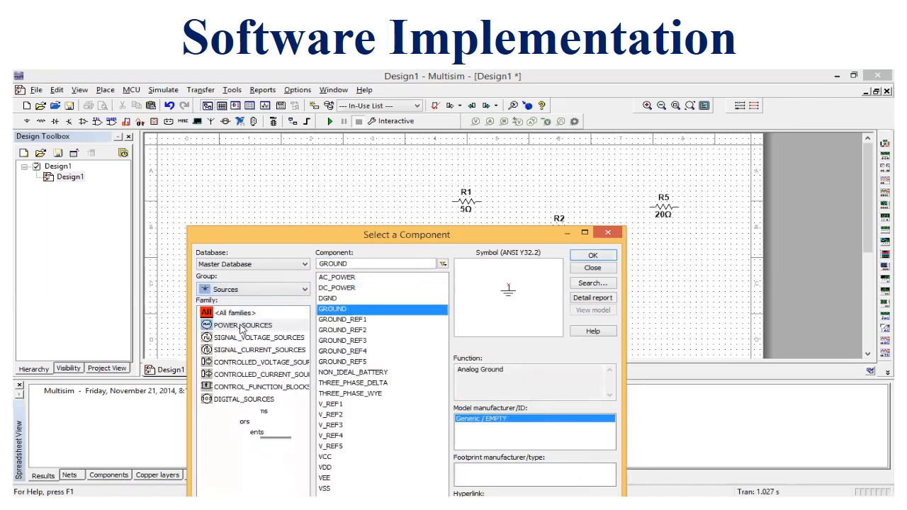
pyautogui.click(337, 289)
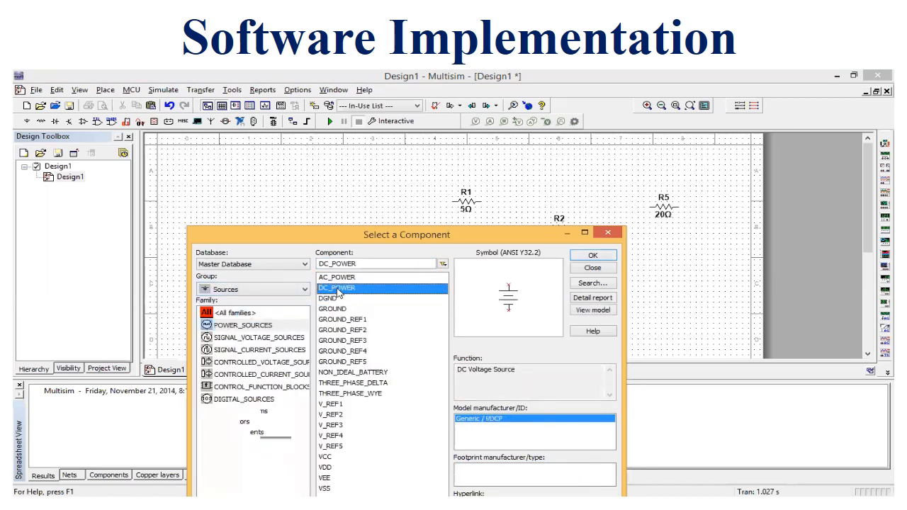
pyautogui.click(599, 257)
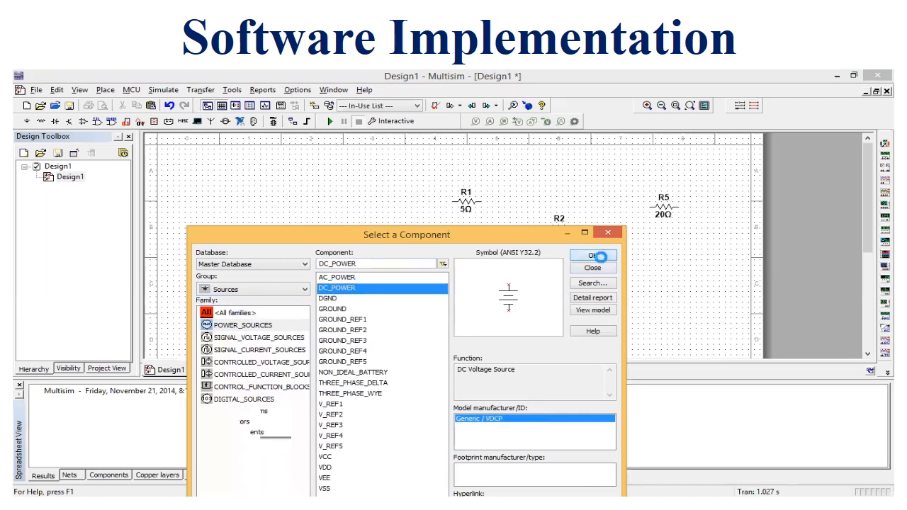
pyautogui.click(346, 228)
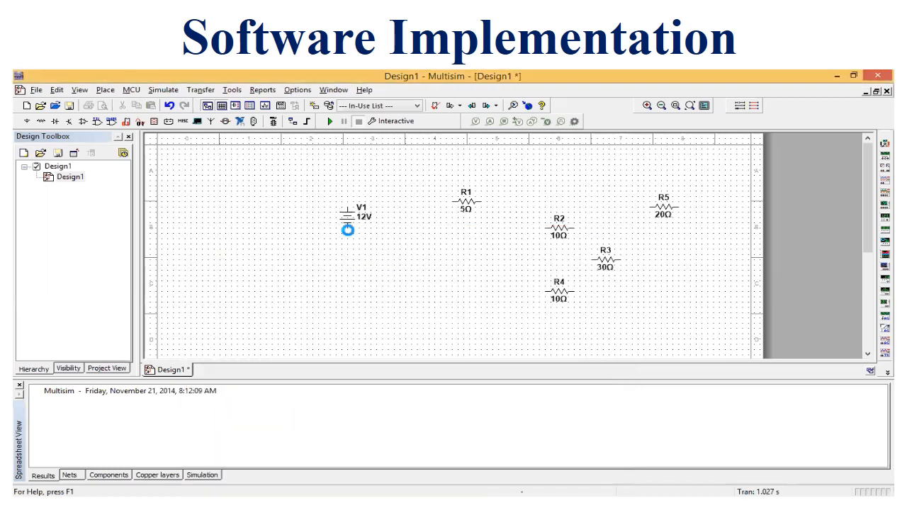
# Place a GROUND symbol below the resistors at the lower middle of the sheet and close the component selection.
pyautogui.click(332, 310)
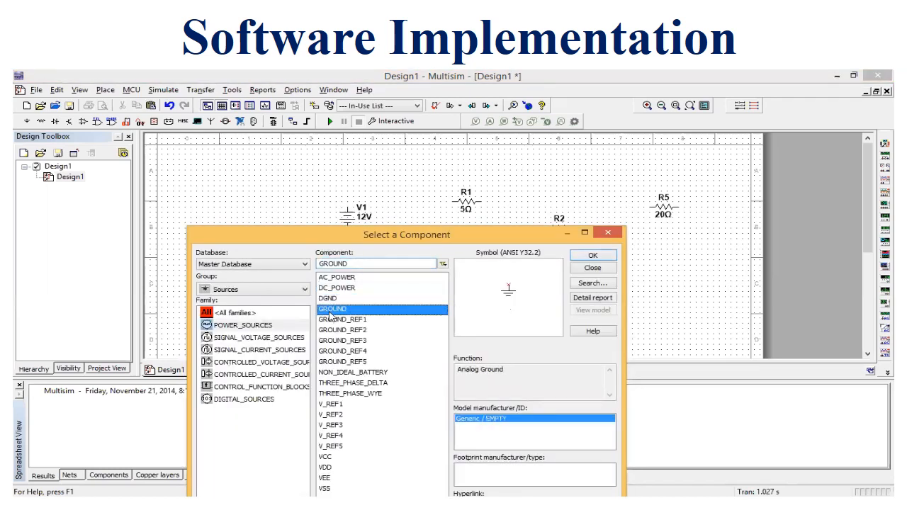
pyautogui.click(597, 257)
pyautogui.click(468, 316)
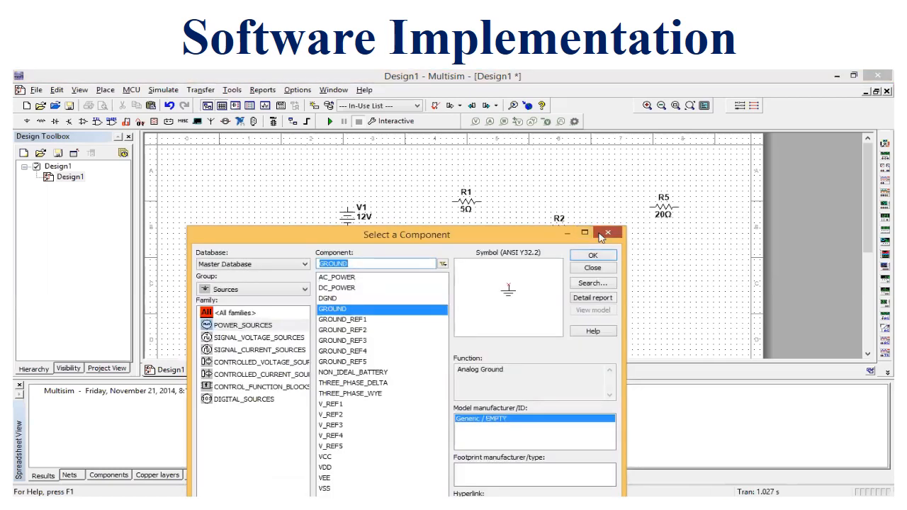
pyautogui.click(604, 234)
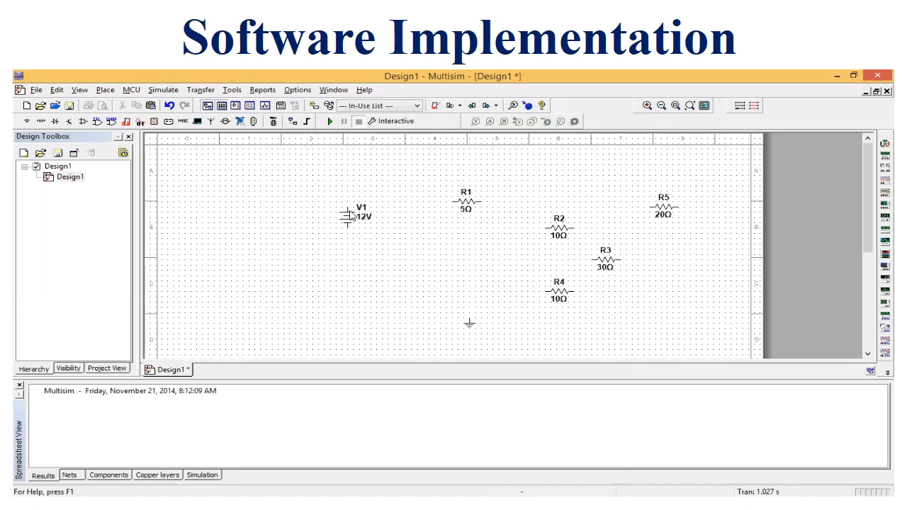
# Set the voltage of the DC source V1 to 100 V.
pyautogui.click(349, 211)
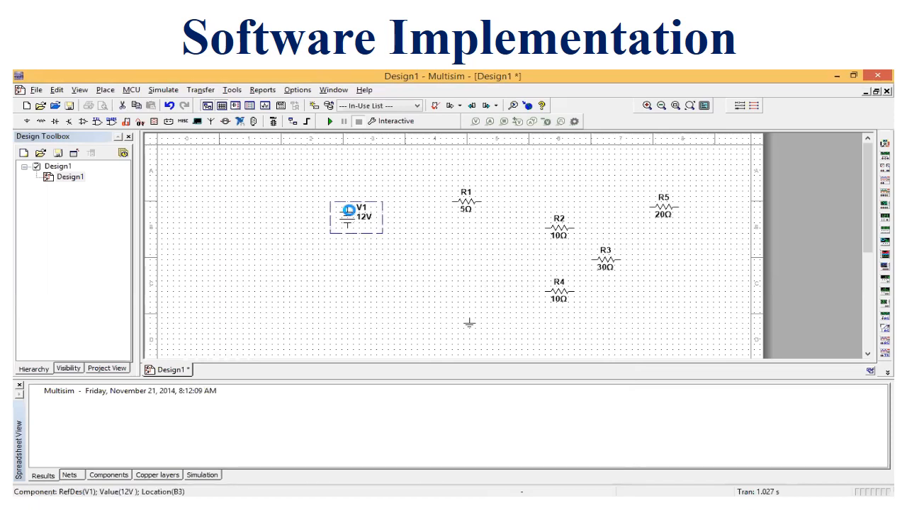
pyautogui.doubleClick(349, 211)
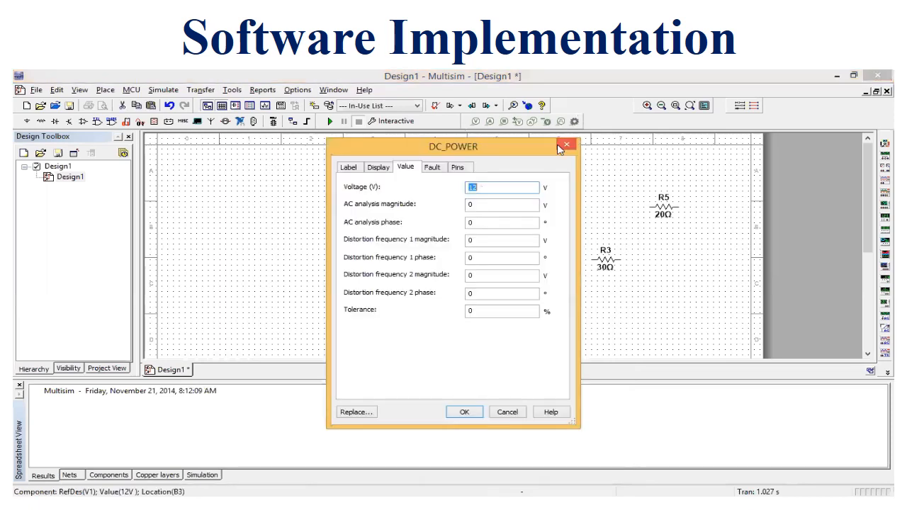
pyautogui.click(564, 146)
pyautogui.doubleClick(344, 223)
pyautogui.click(491, 188)
pyautogui.click(467, 413)
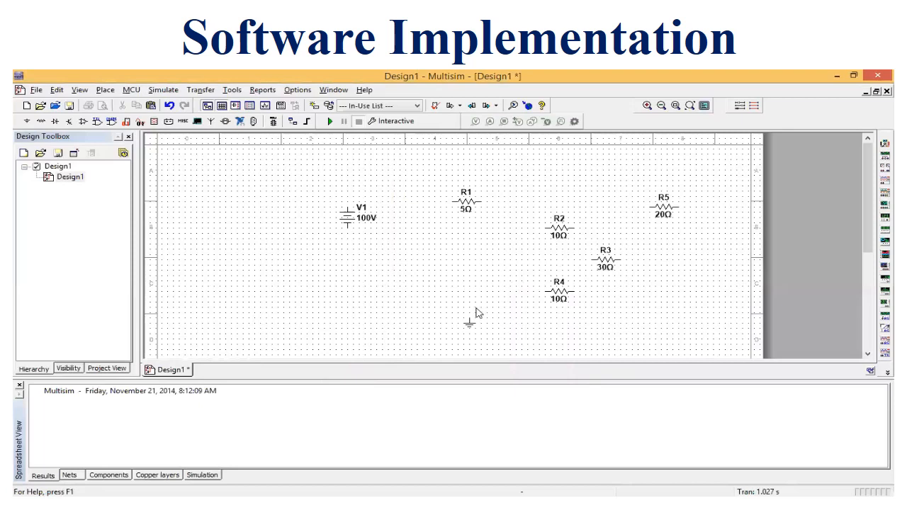
# Move source V1 down and to the left, and shift R1 left so it sits above and right of V1.
pyautogui.click(352, 218)
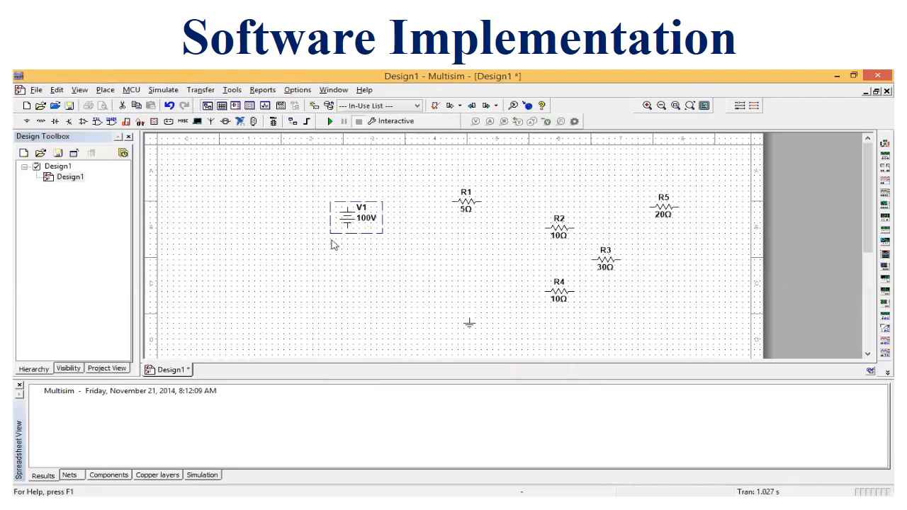
pyautogui.moveTo(350, 216); pyautogui.dragTo(310, 247)
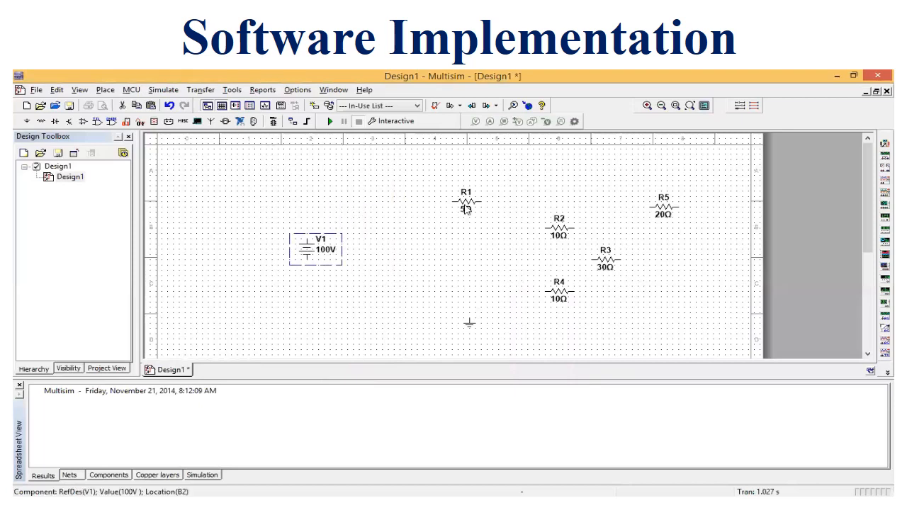
pyautogui.click(466, 207)
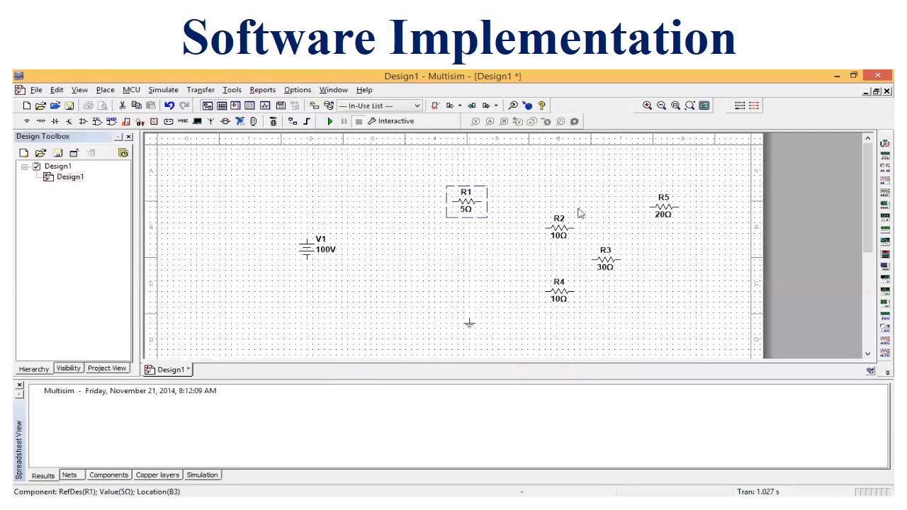
pyautogui.moveTo(562, 228); pyautogui.dragTo(440, 248)
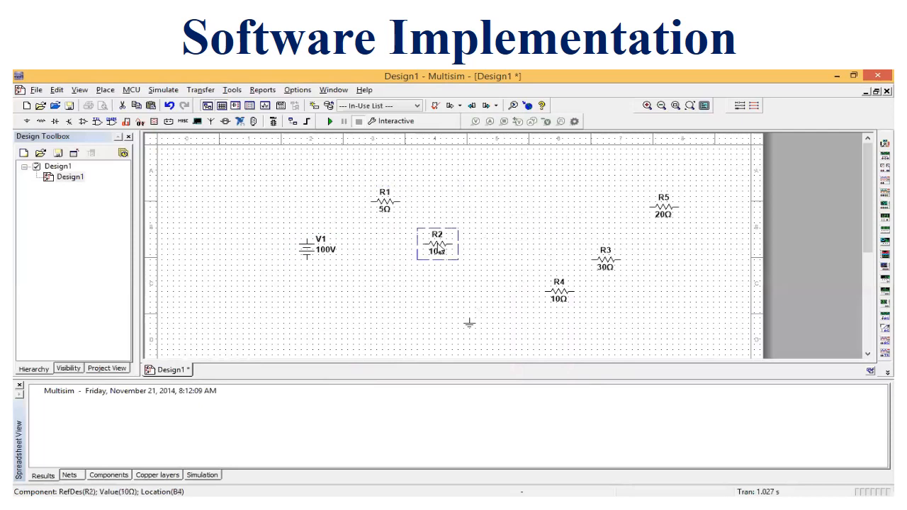
pyautogui.hotkey('ctrl', 'r')
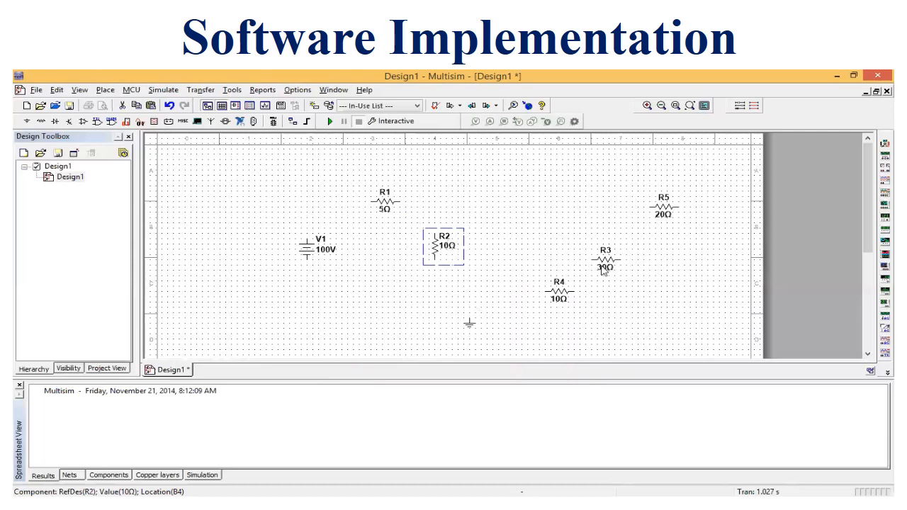
pyautogui.hotkey('ctrl', 'r')
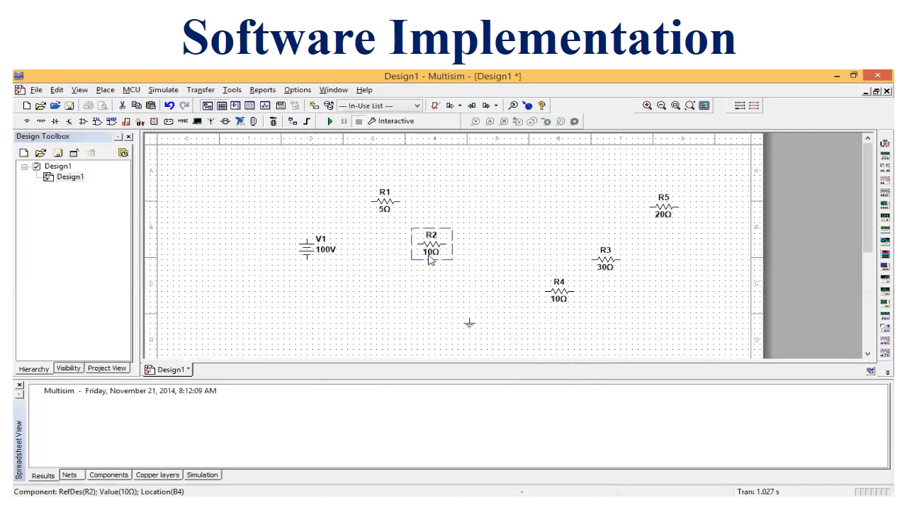
# Align R2 horizontally to the right of R1, and place R3 vertically below and between them, rotated 90 degrees.
pyautogui.moveTo(430, 247); pyautogui.dragTo(486, 202)
pyautogui.moveTo(604, 263); pyautogui.dragTo(437, 250)
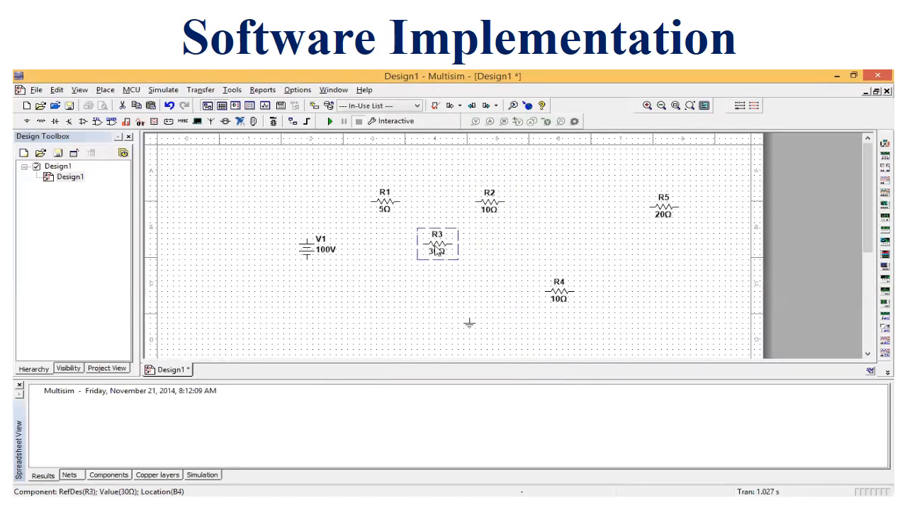
pyautogui.hotkey('ctrl', 'r')
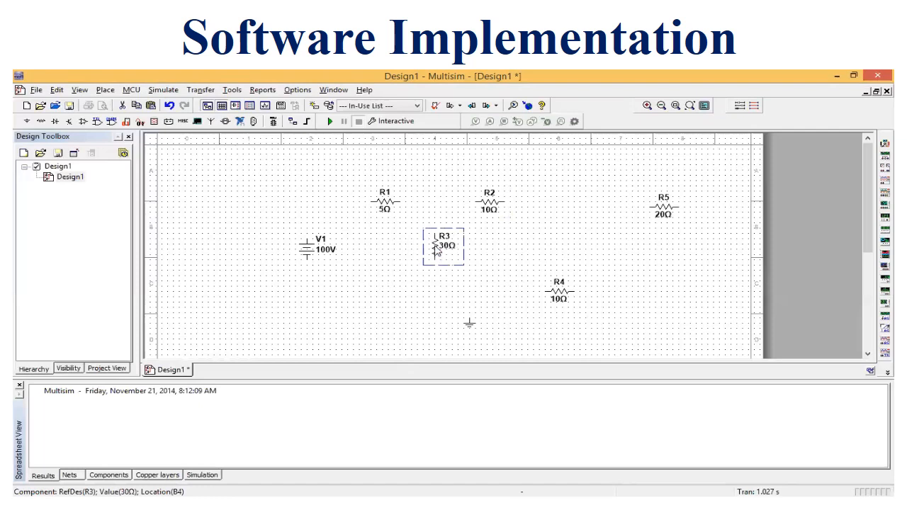
# Rotate R4 and R5 by 90 degrees and line them up beside R3, with R4 right of R3 and R5 right of R4.
pyautogui.click(559, 296)
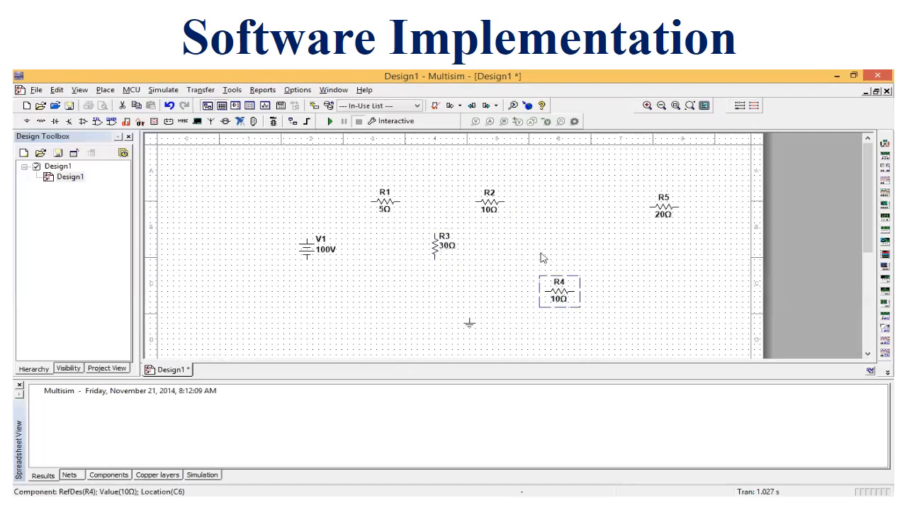
pyautogui.moveTo(558, 292); pyautogui.dragTo(546, 250)
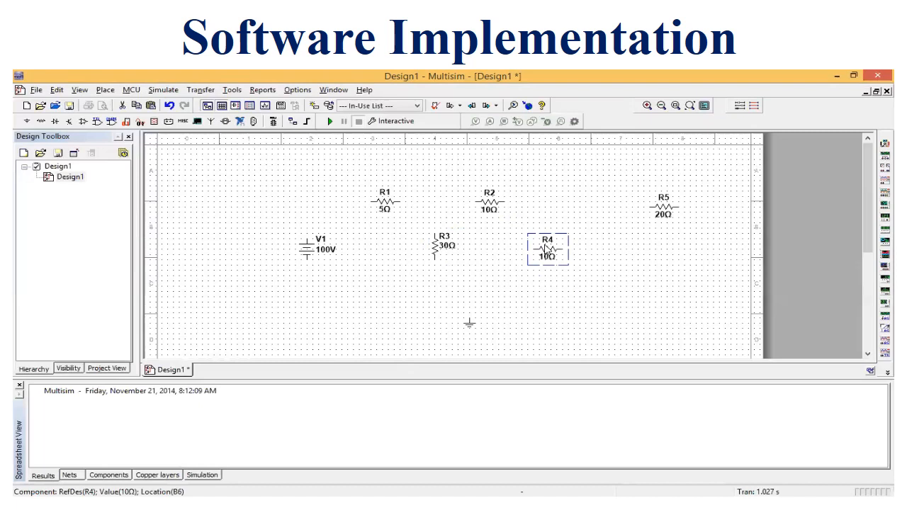
pyautogui.hotkey('ctrl', 'r')
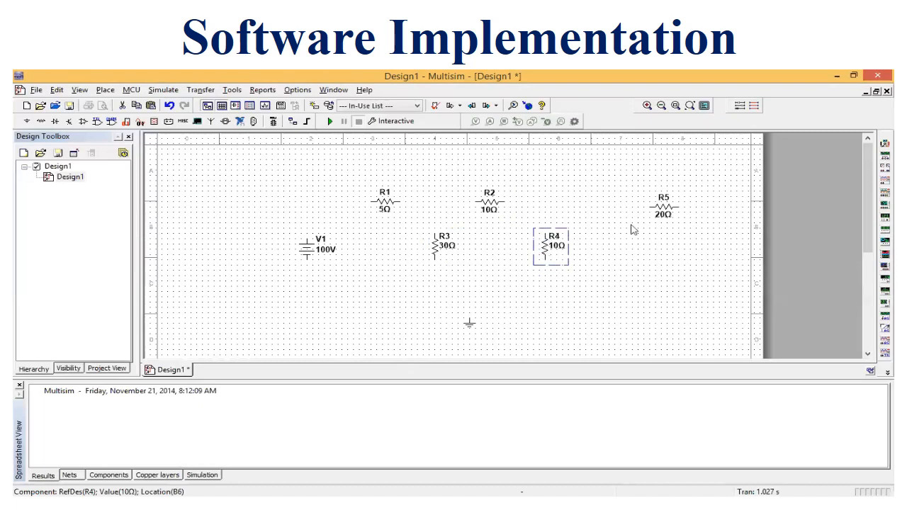
pyautogui.moveTo(664, 212)
pyautogui.mouseDown()
pyautogui.moveTo(594, 225)
pyautogui.moveTo(599, 216)
pyautogui.moveTo(607, 238)
pyautogui.moveTo(624, 238)
pyautogui.moveTo(617, 246)
pyautogui.mouseUp()
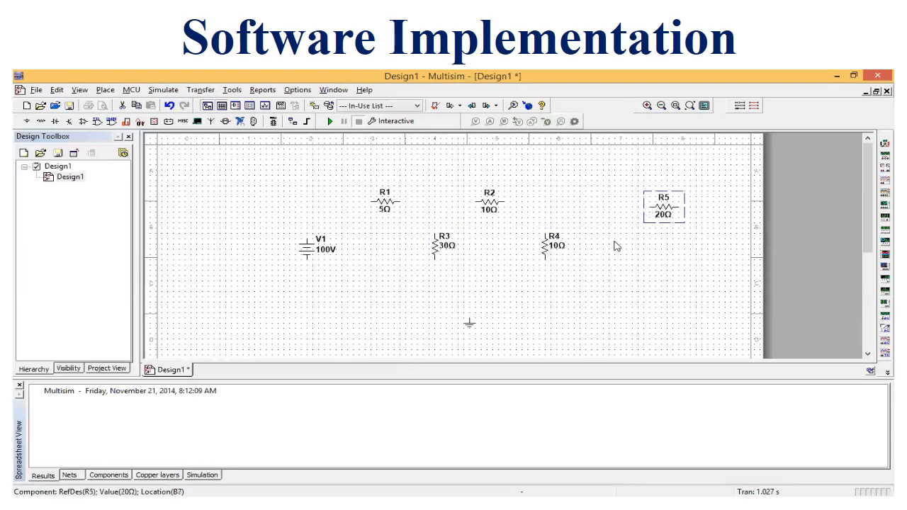
pyautogui.click(590, 285)
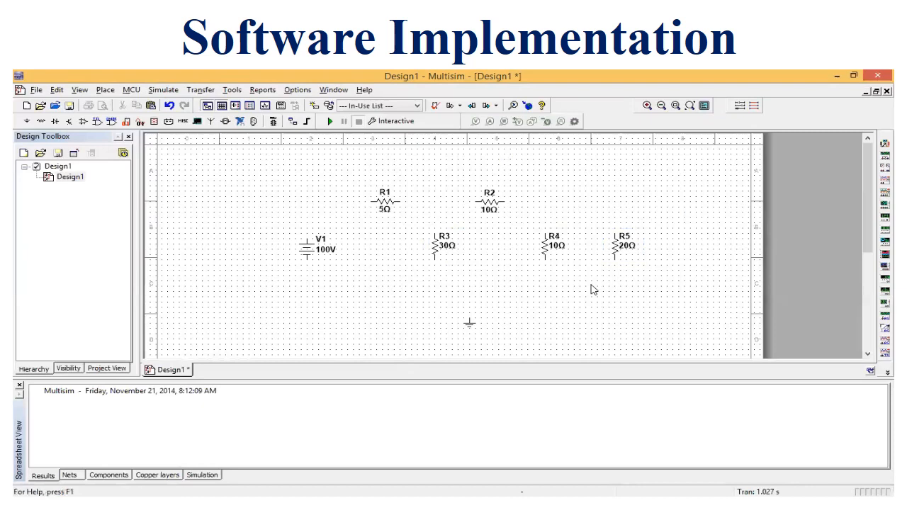
# Wire V1's positive terminal to R1, R1 to R2, and R2 to the upper end of R5.
pyautogui.click(307, 234)
pyautogui.click(362, 203)
pyautogui.click(403, 203)
pyautogui.click(474, 202)
pyautogui.click(506, 201)
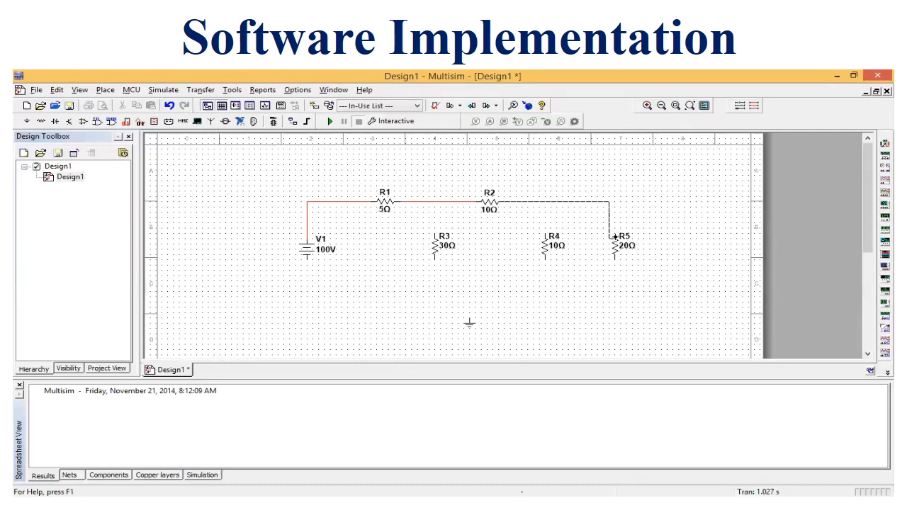
pyautogui.click(615, 236)
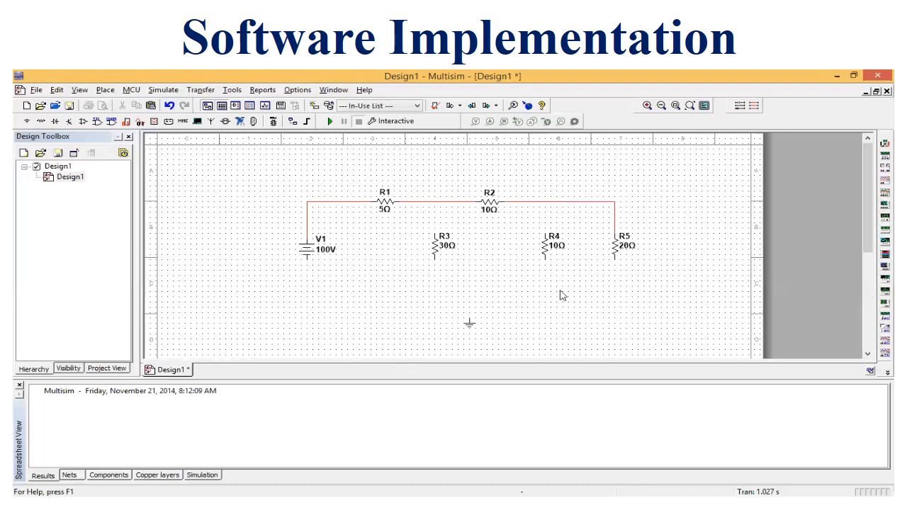
# Connect the upper end of R4 to the wire between R2 and R5, and the upper end of R3 to the R1–R2 wire.
pyautogui.click(544, 232)
pyautogui.click(544, 202)
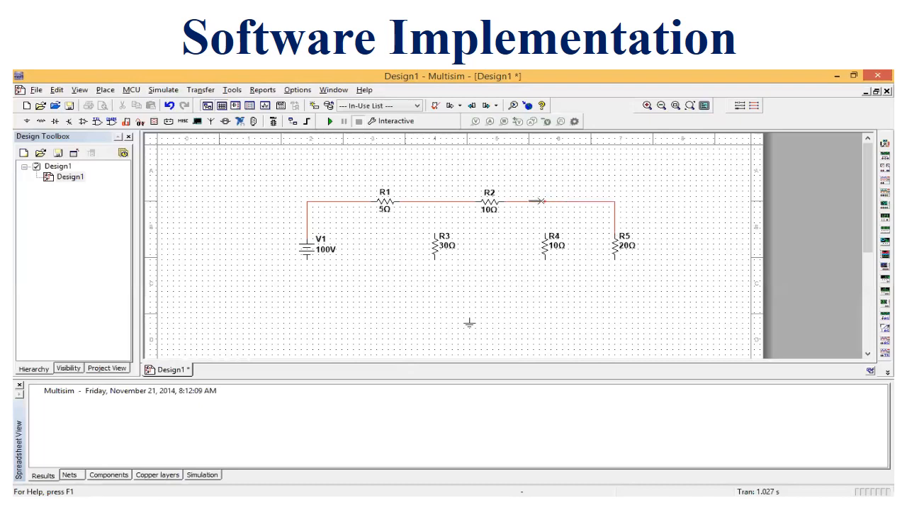
pyautogui.click(434, 233)
pyautogui.click(434, 202)
# Wire V1's negative terminal to the lower end of R5, and join R4, R3 and the ground symbol to that return wire.
pyautogui.click(307, 259)
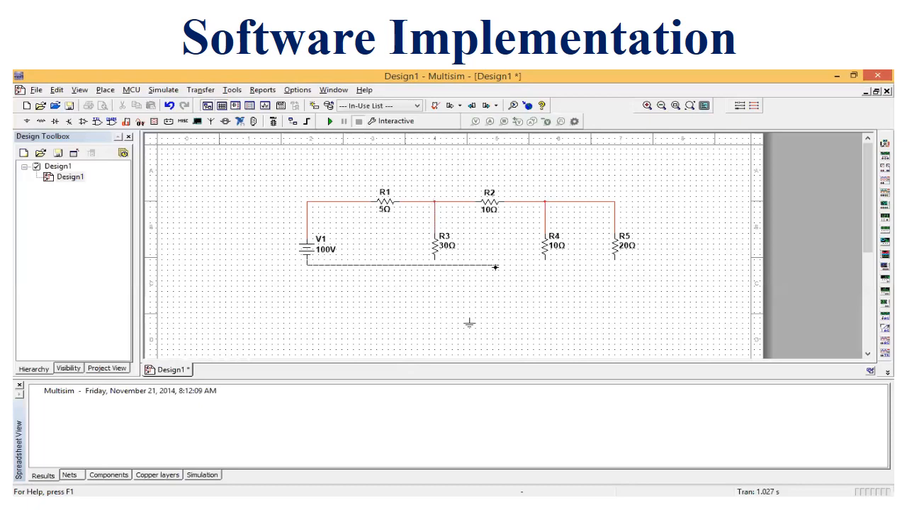
pyautogui.click(614, 263)
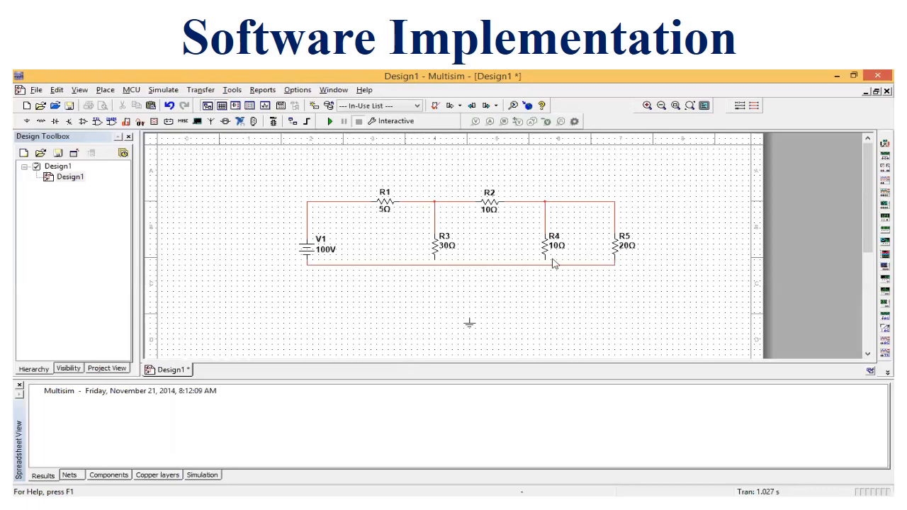
pyautogui.click(546, 263)
pyautogui.click(434, 260)
pyautogui.click(470, 316)
pyautogui.click(470, 265)
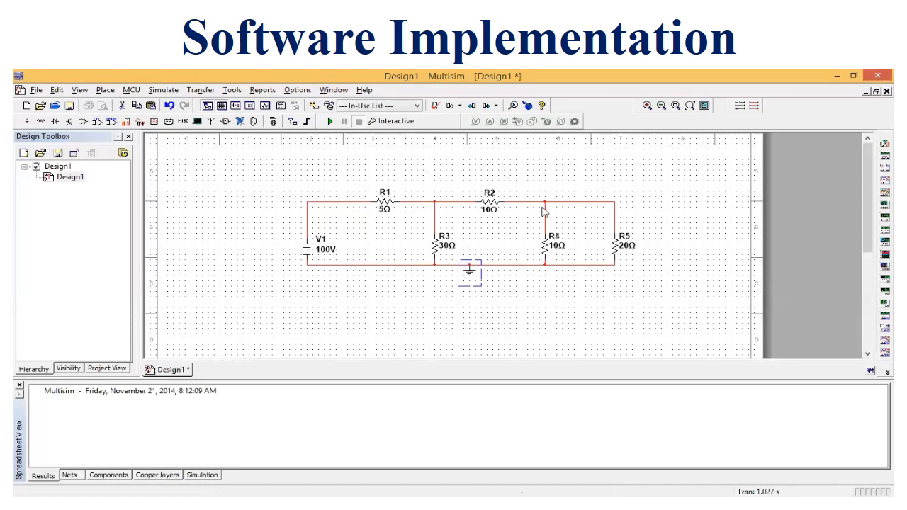
# Place voltage probes on the node joining R1, R2 and R3 and on the node joining R2, R4 and R5.
pyautogui.click(474, 122)
pyautogui.click(435, 200)
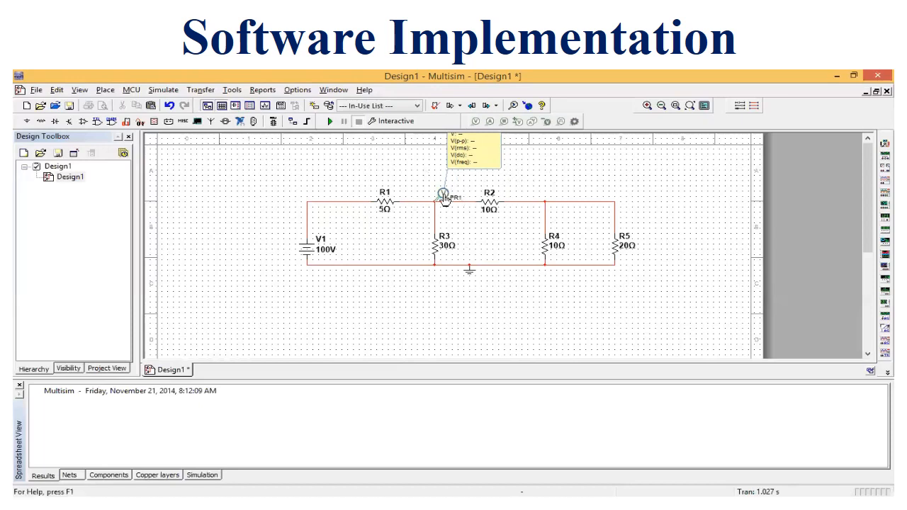
pyautogui.click(480, 125)
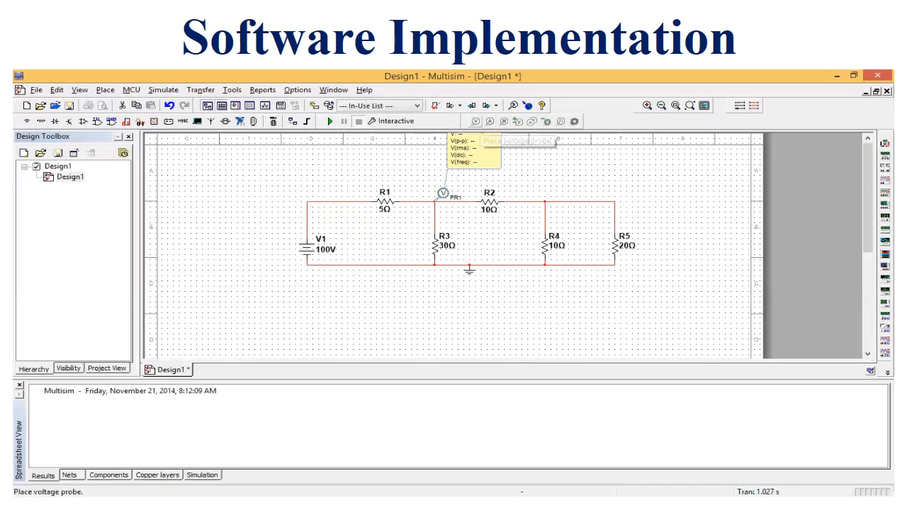
pyautogui.click(545, 201)
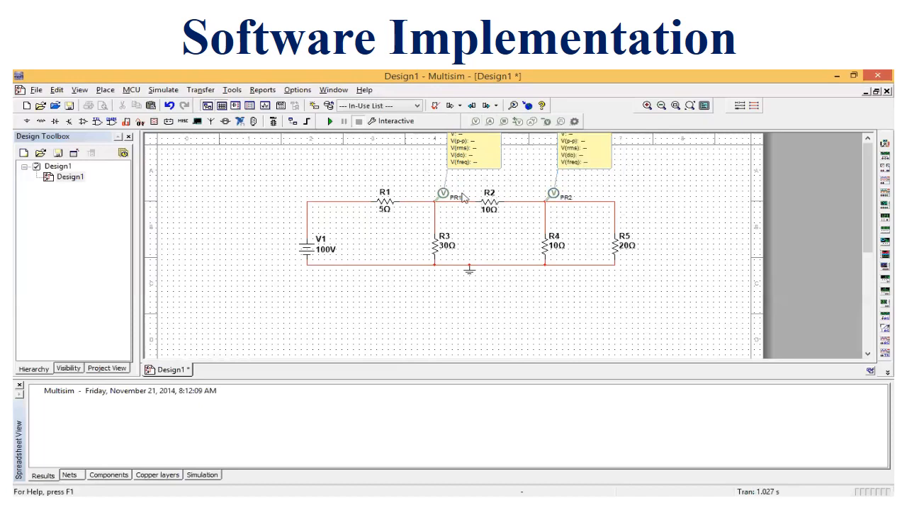
# Give voltage probe PR1 custom parameters that show only V(dc).
pyautogui.doubleClick(459, 151)
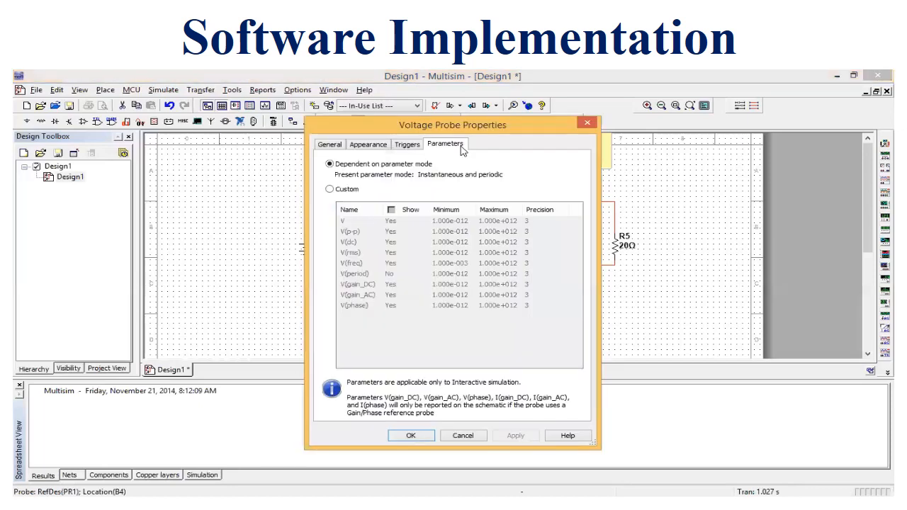
pyautogui.click(330, 189)
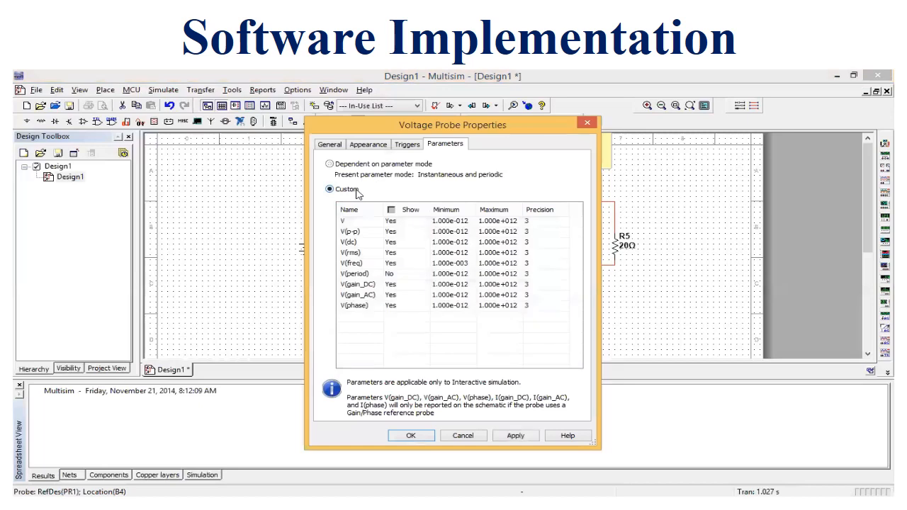
pyautogui.click(391, 210)
pyautogui.click(391, 210)
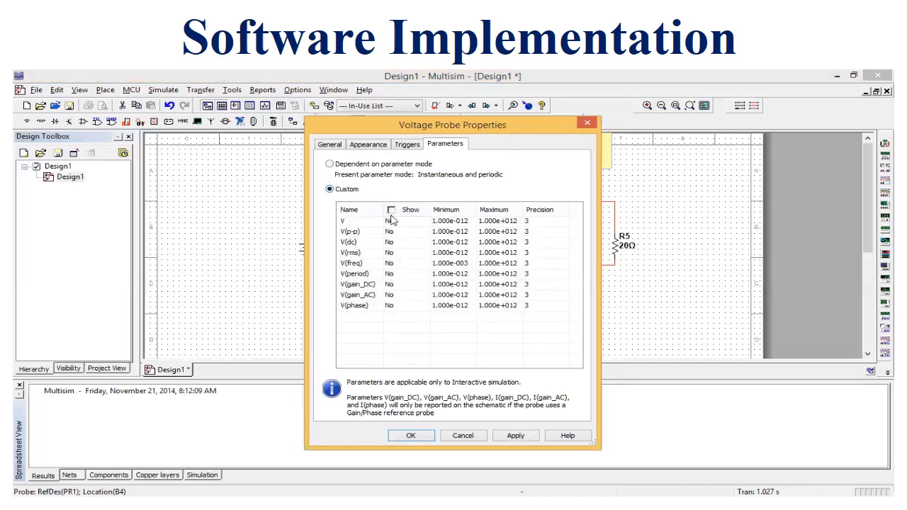
pyautogui.doubleClick(394, 243)
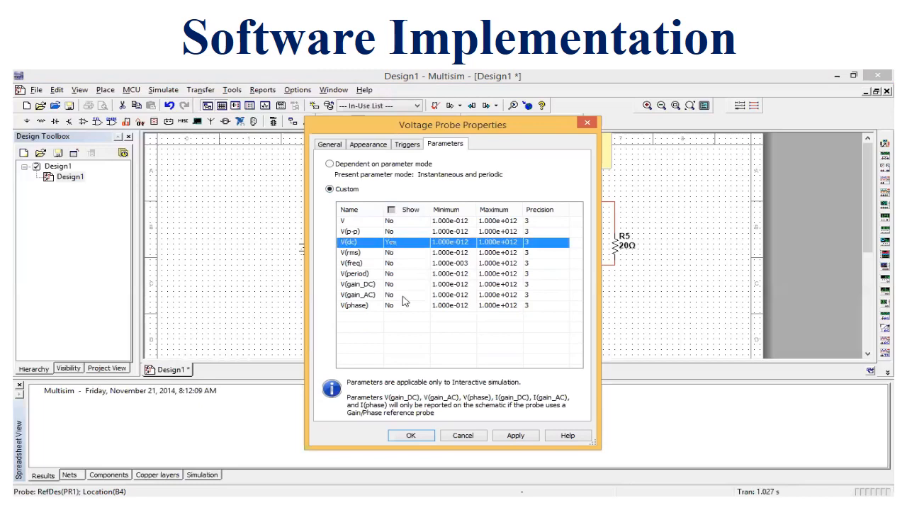
pyautogui.click(395, 435)
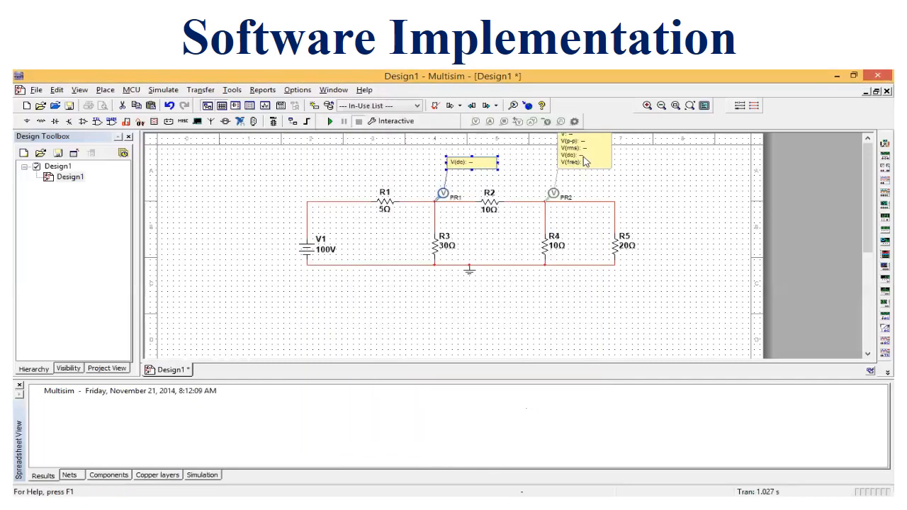
# Give voltage probe PR2 custom parameters that show only V(dc), and run the interactive simulation.
pyautogui.doubleClick(583, 161)
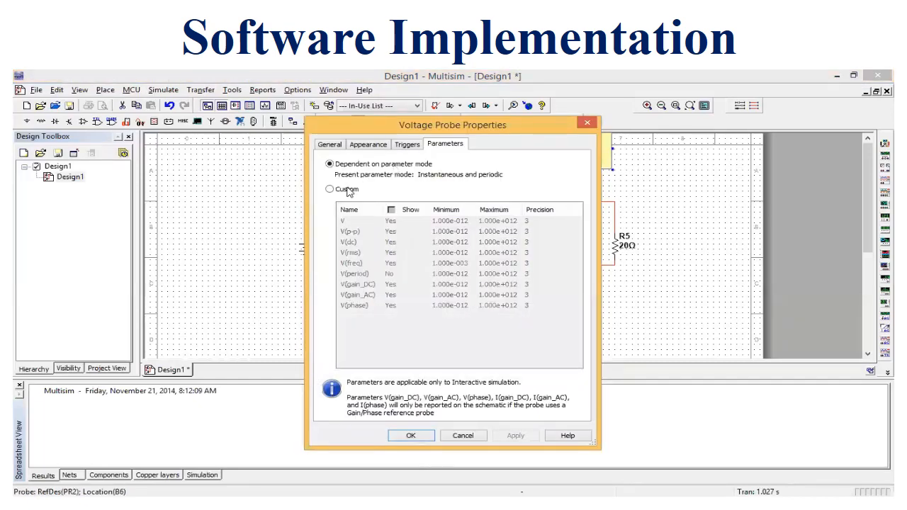
pyautogui.click(350, 192)
pyautogui.click(391, 211)
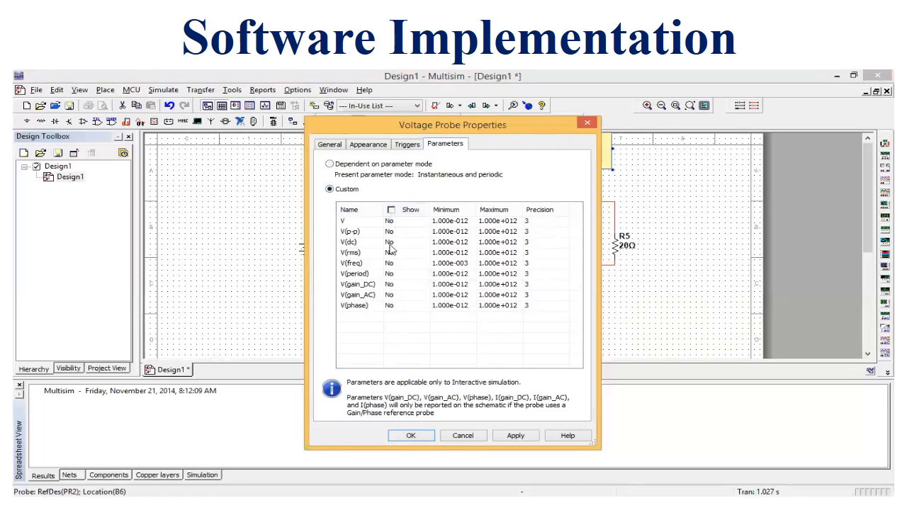
pyautogui.doubleClick(389, 244)
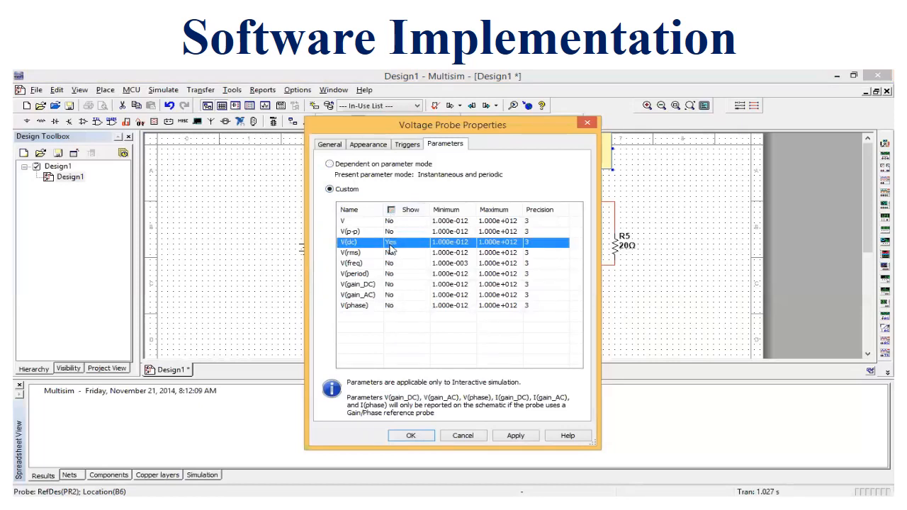
pyautogui.click(411, 436)
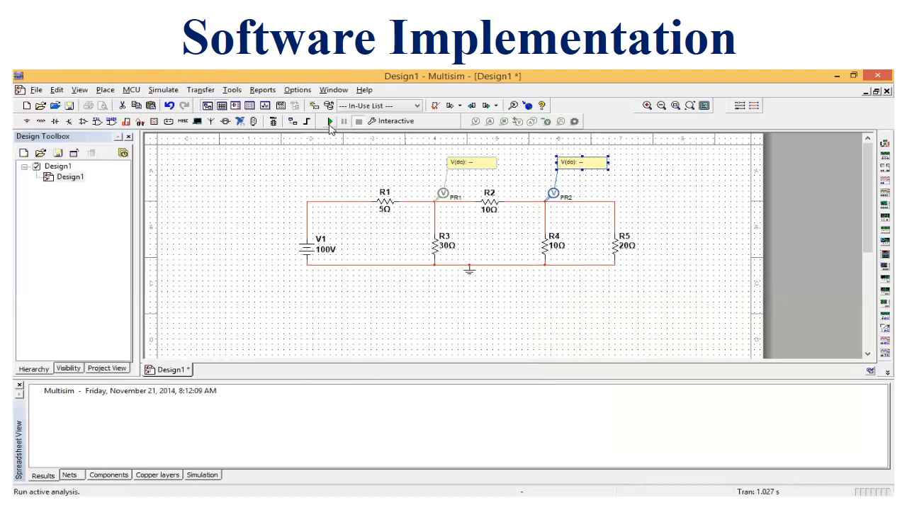
pyautogui.click(330, 125)
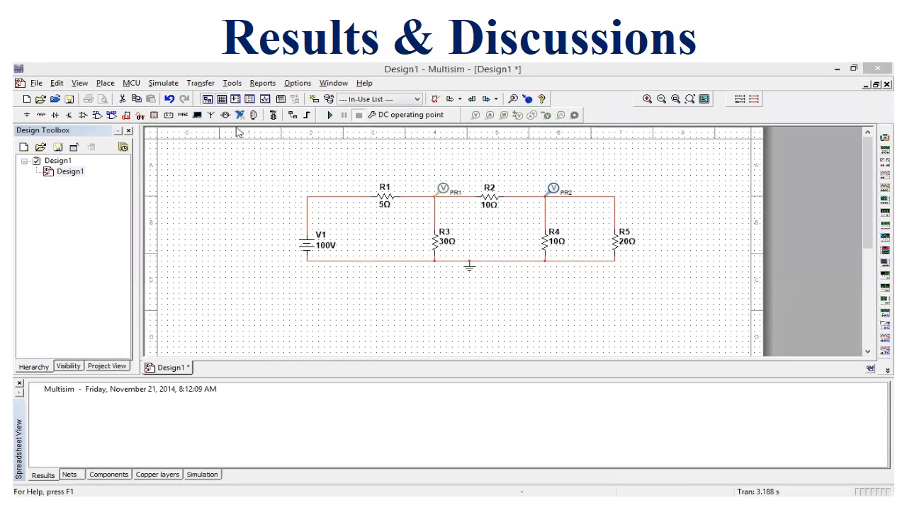
# Run a DC Operating Point analysis with V(PR1) and V(PR2) as the selected variables.
pyautogui.click(167, 83)
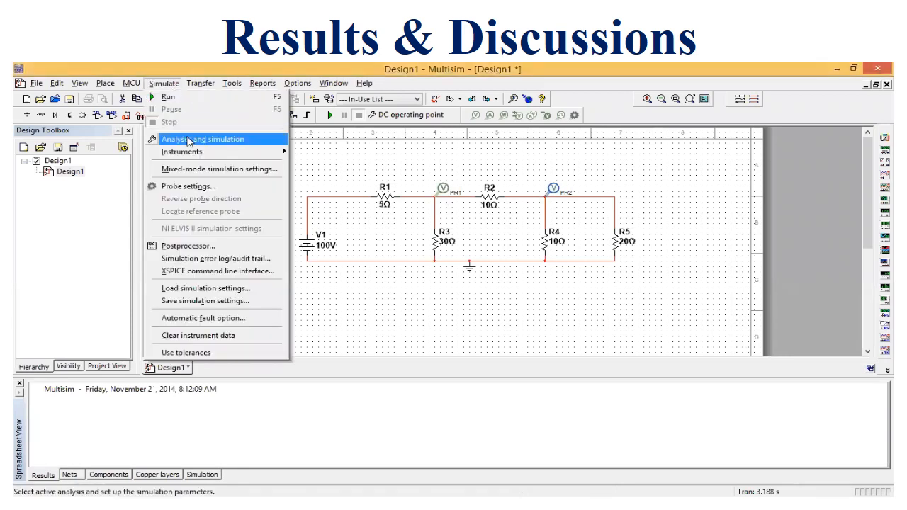
pyautogui.click(188, 140)
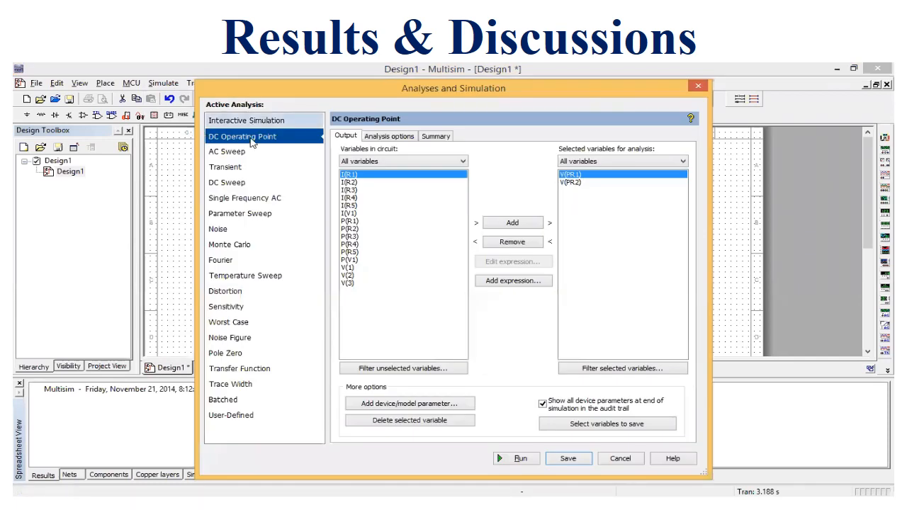
pyautogui.click(586, 183)
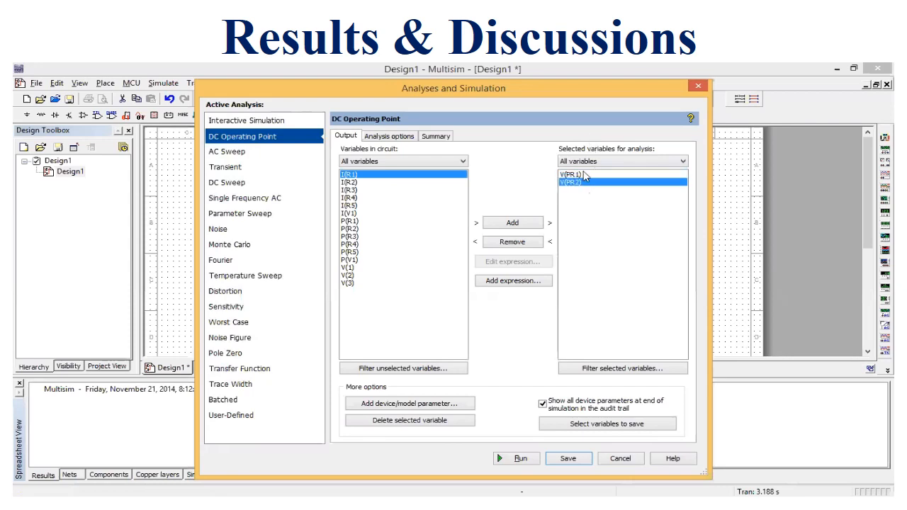
pyautogui.click(585, 175)
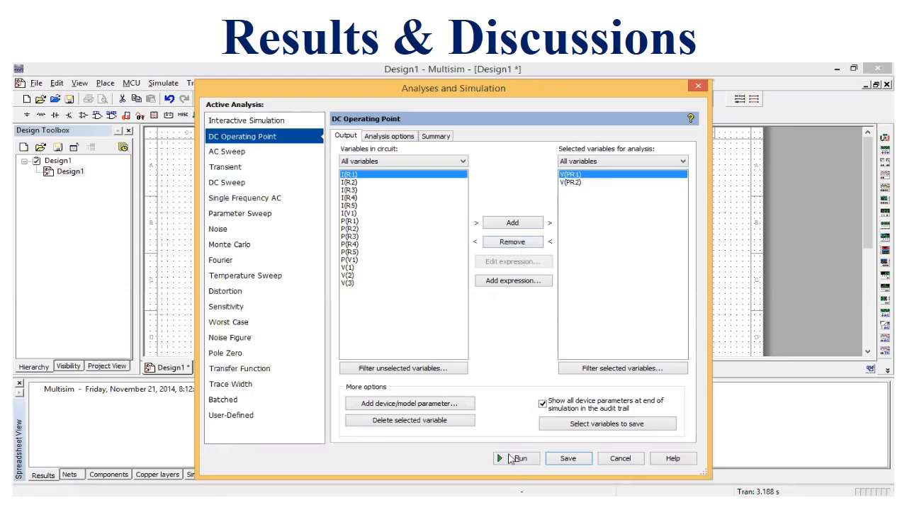
pyautogui.click(508, 456)
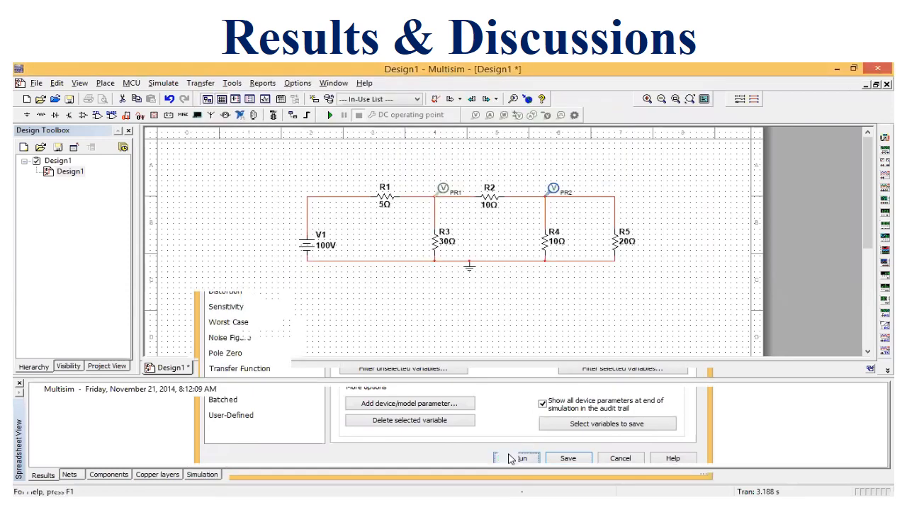